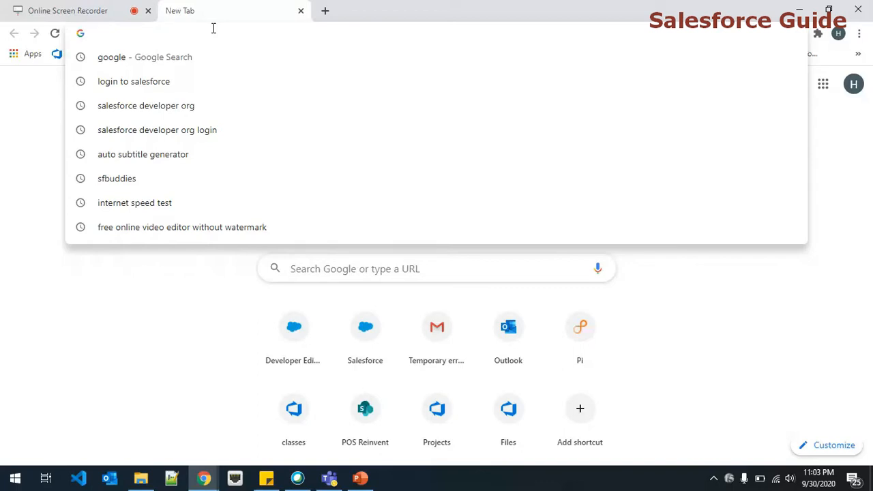
- Search Google for 'salesforce developer org' and open the Developer Edition signup result in a new tab
{"action": "type", "text": "salesforce developer org"}
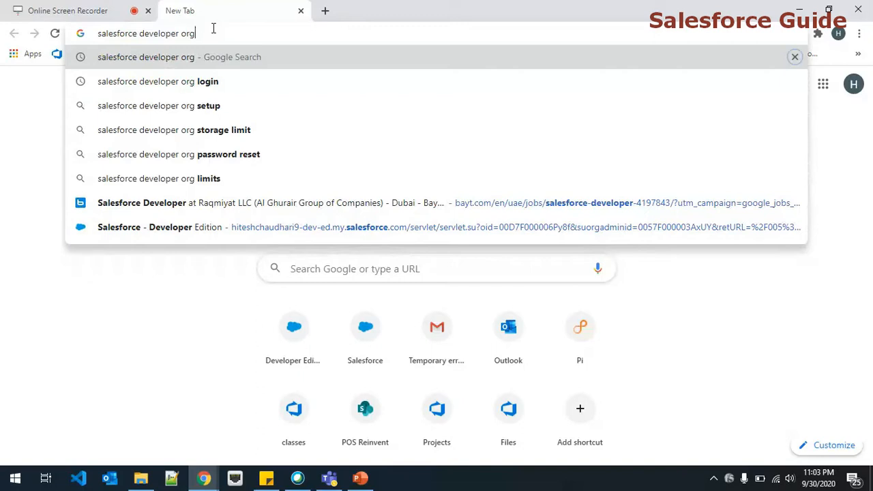
{"action": "key", "text": "BackSpace"}
{"action": "key", "text": "Return"}
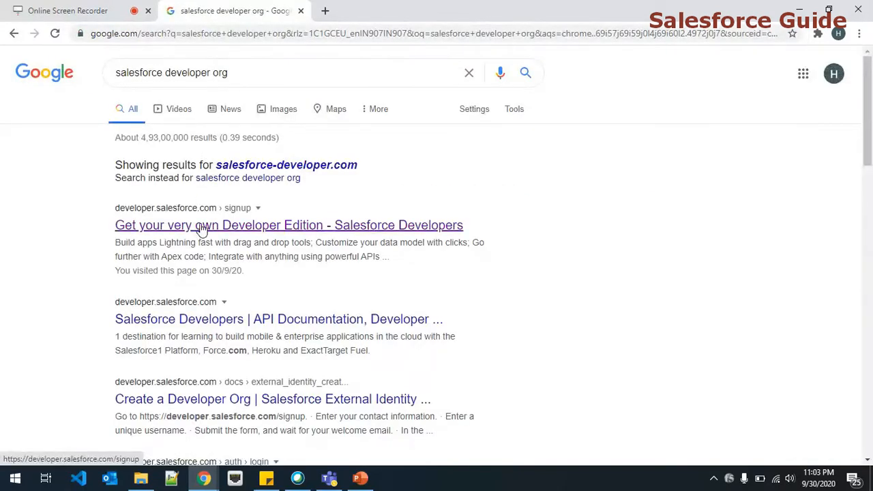
{"action": "middle_click", "coordinate": [201, 230]}
- On the Developer Edition signup form, fill in the first name, last name and e-mail address
{"action": "left_click", "coordinate": [370, 8]}
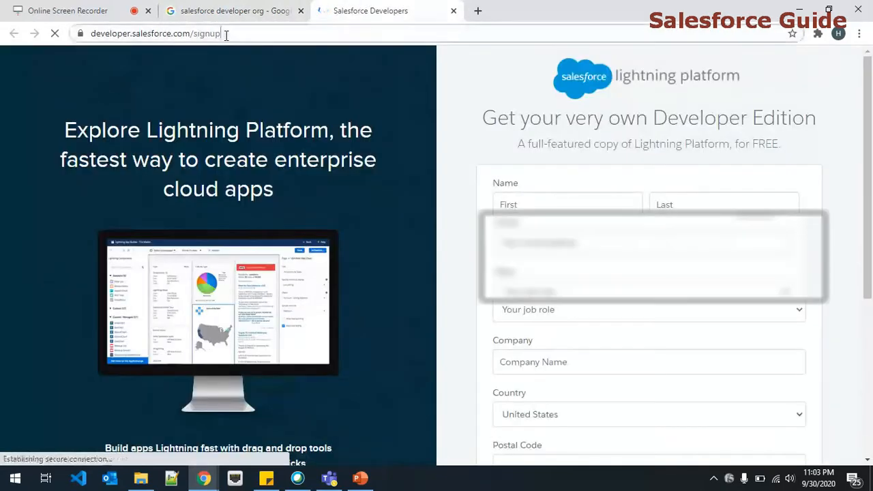
{"action": "double_click", "coordinate": [228, 35]}
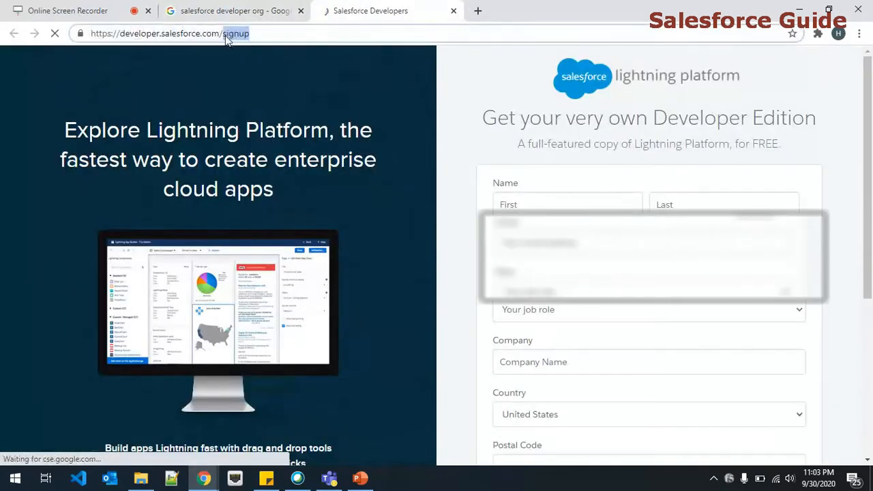
{"action": "left_click", "coordinate": [537, 203]}
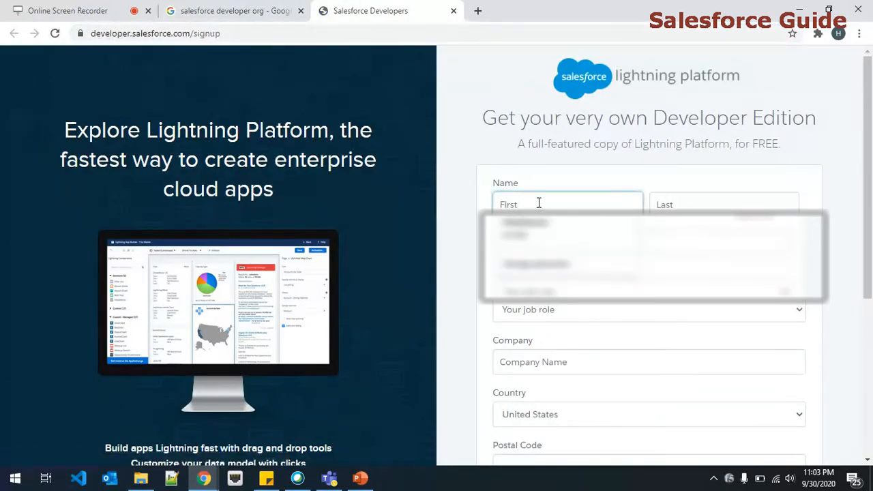
{"action": "type", "text": "Salesforce"}
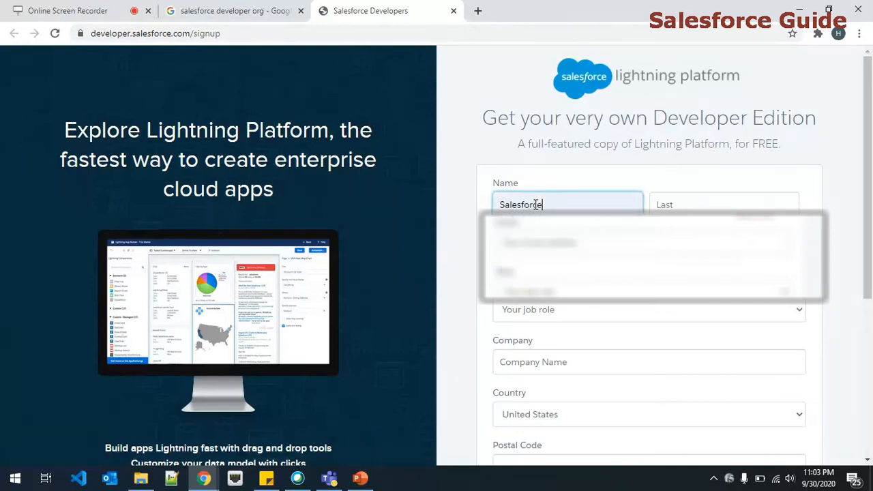
{"action": "key", "text": "Tab"}
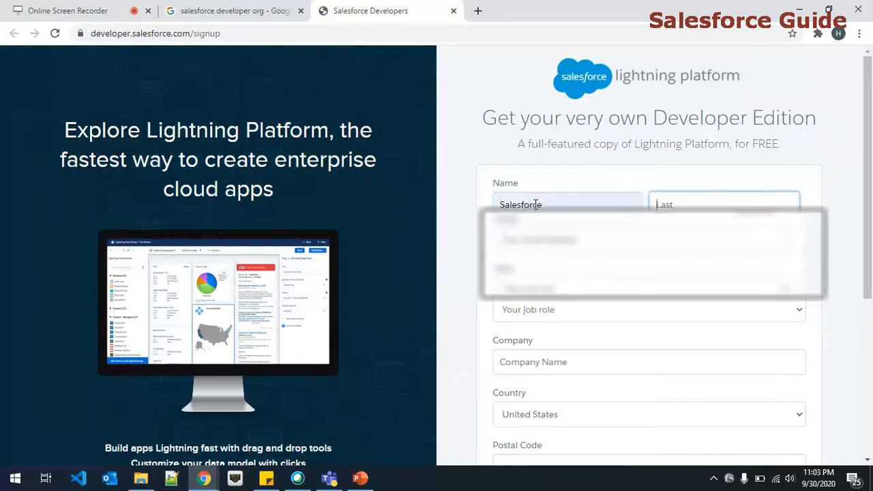
{"action": "type", "text": "Deve"}
{"action": "key", "text": "BackSpace"}
{"action": "key", "text": "BackSpace"}
{"action": "key", "text": "BackSpace"}
{"action": "key", "text": "BackSpace"}
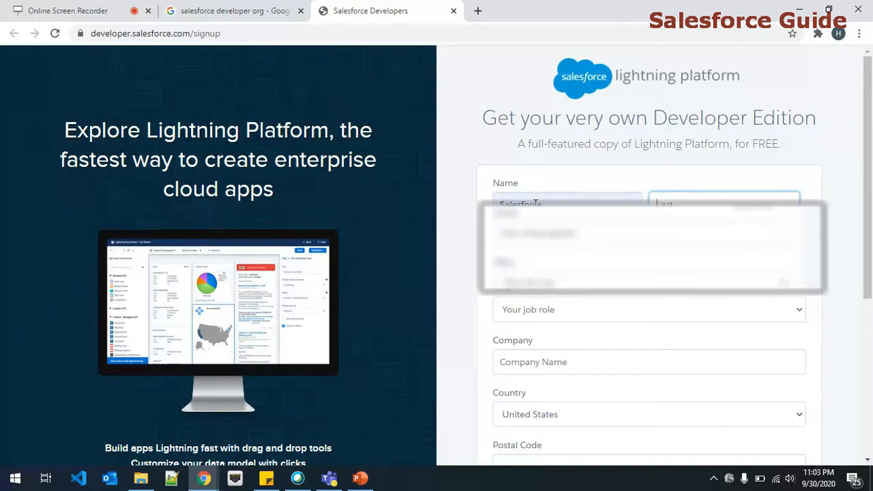
{"action": "left_click", "coordinate": [535, 203]}
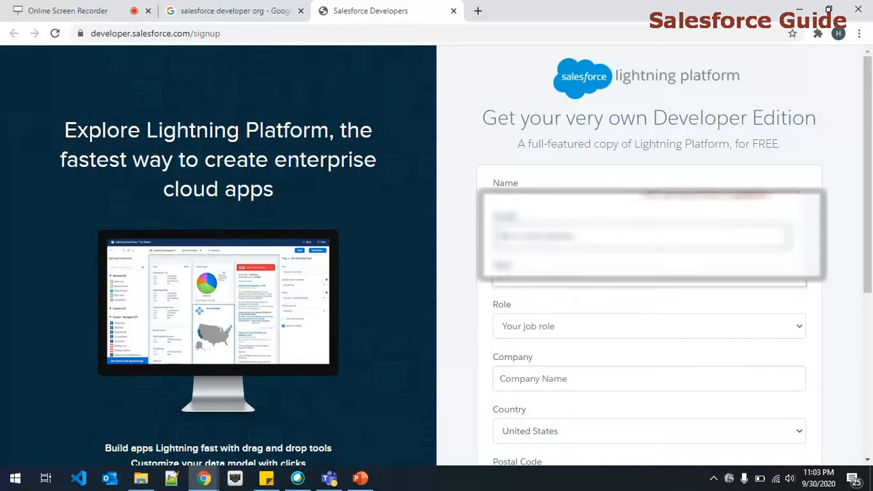
{"action": "left_click", "coordinate": [572, 237]}
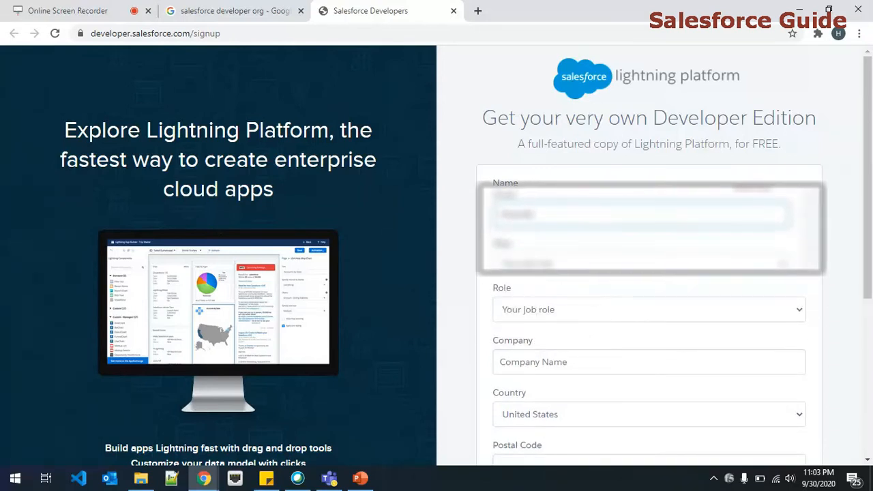
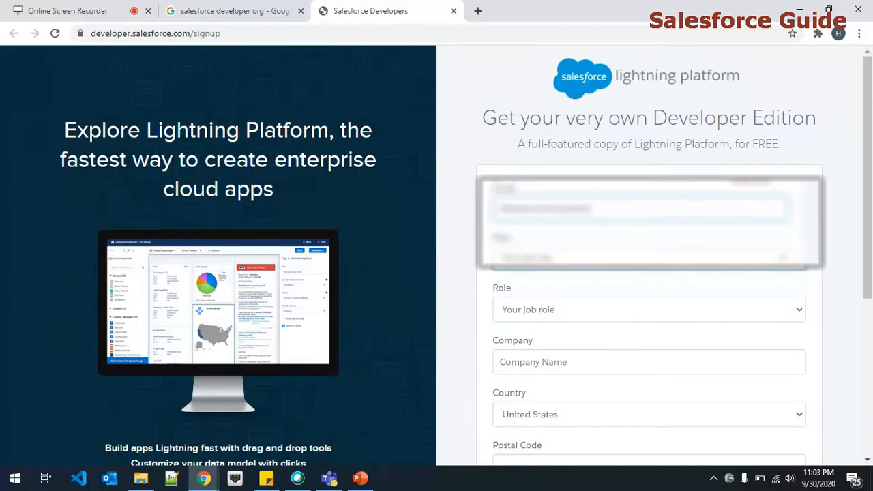
{"action": "type", "text": "gmail.com"}
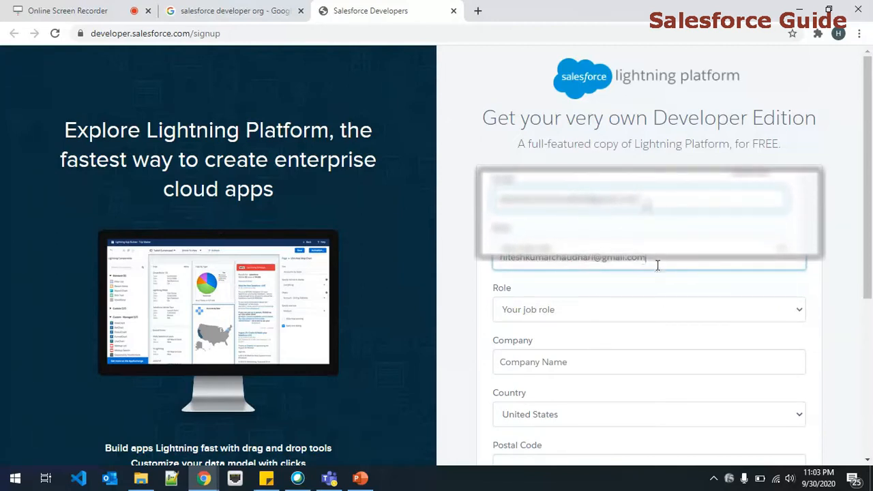
- Choose Developer as the job role and enter MyCompany as the company
{"action": "left_click", "coordinate": [599, 317]}
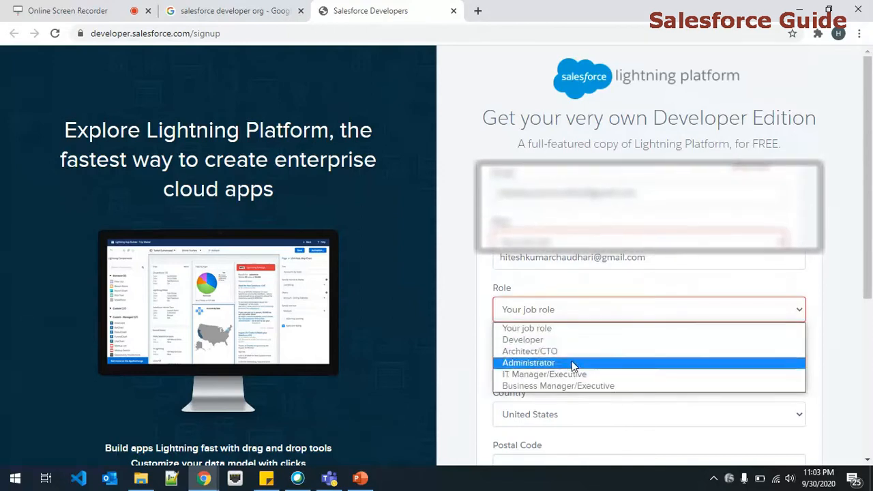
{"action": "left_click", "coordinate": [559, 340]}
{"action": "scroll", "coordinate": [570, 329], "scroll_direction": "down", "scroll_amount": 2}
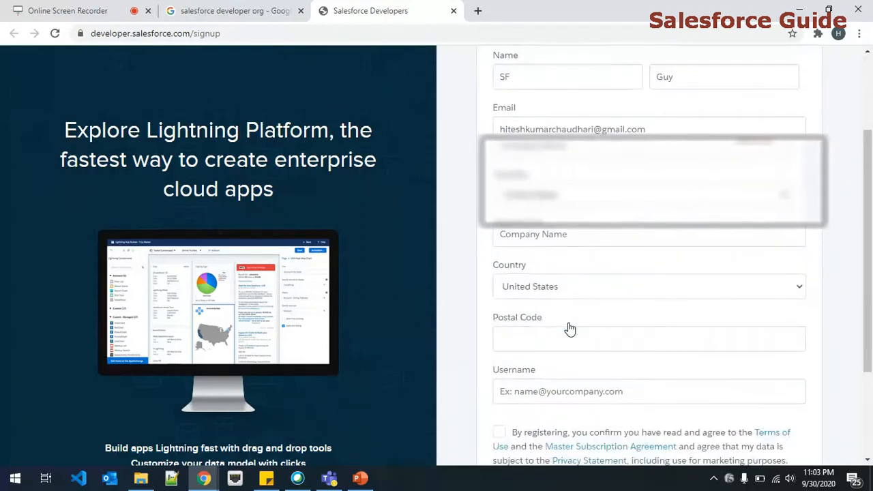
{"action": "left_click", "coordinate": [559, 238]}
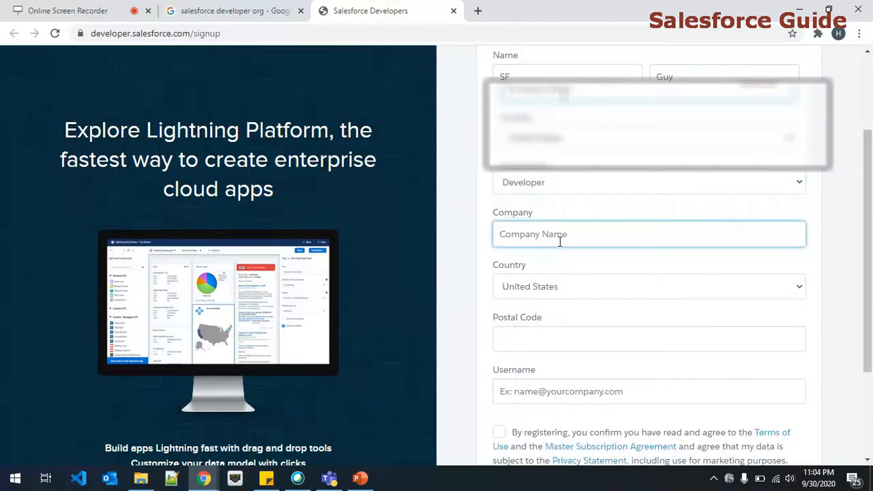
{"action": "type", "text": "MYCOm"}
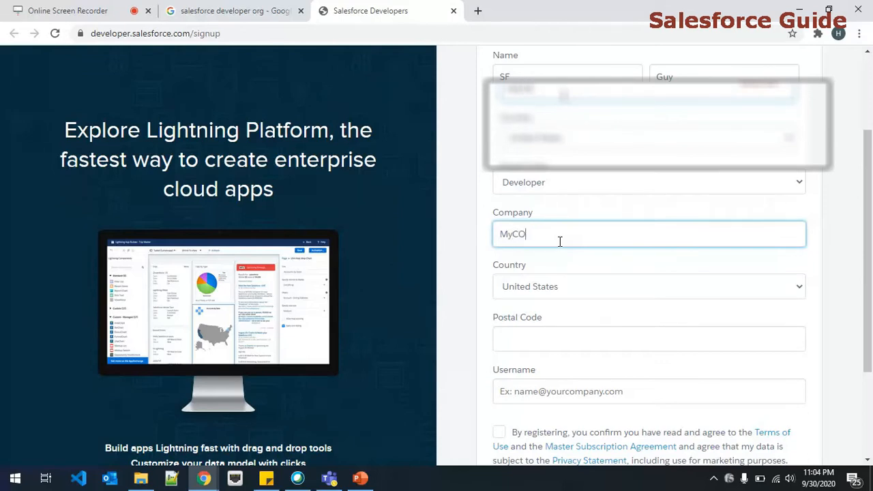
{"action": "type", "text": "pany"}
{"action": "key", "text": "Tab"}
- Set the country to India and enter the postal code
{"action": "left_click", "coordinate": [561, 291]}
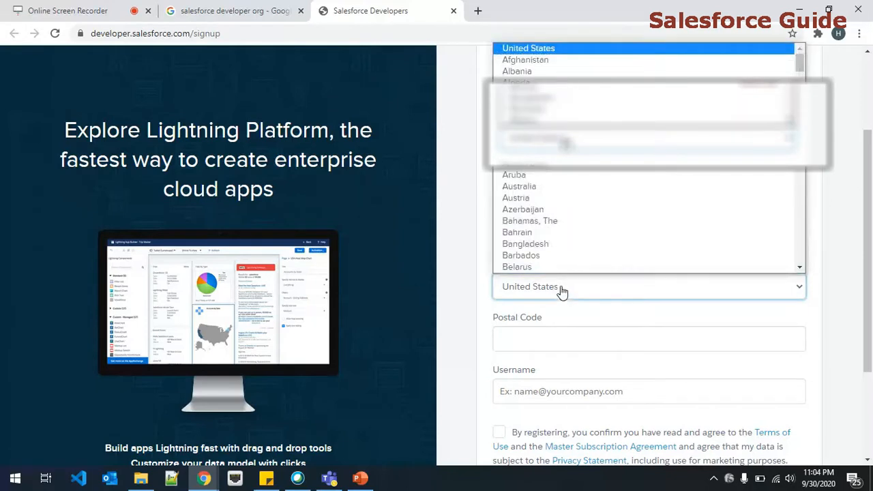
{"action": "type", "text": "india"}
{"action": "key", "text": "Return"}
{"action": "key", "text": "Tab"}
{"action": "scroll", "coordinate": [554, 300], "scroll_direction": "down", "scroll_amount": 1}
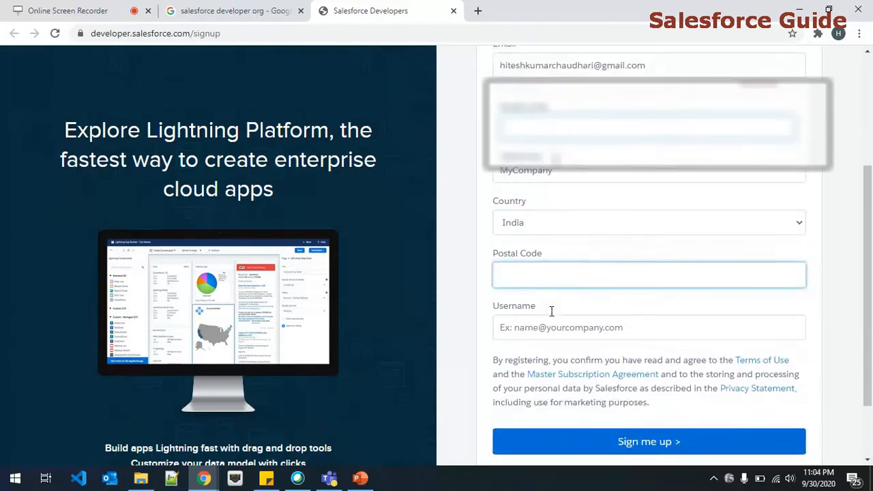
{"action": "type", "text": "435532"}
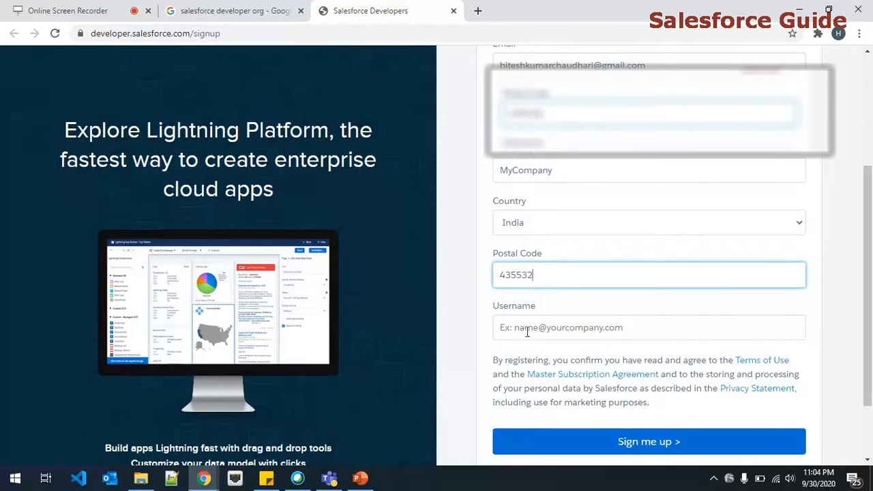
{"action": "left_click", "coordinate": [526, 332]}
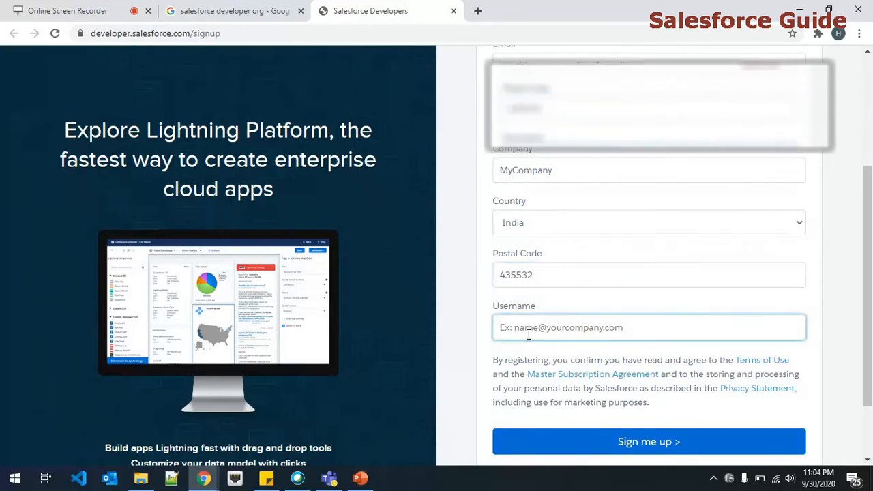
{"action": "scroll", "coordinate": [529, 334], "scroll_direction": "up", "scroll_amount": 3}
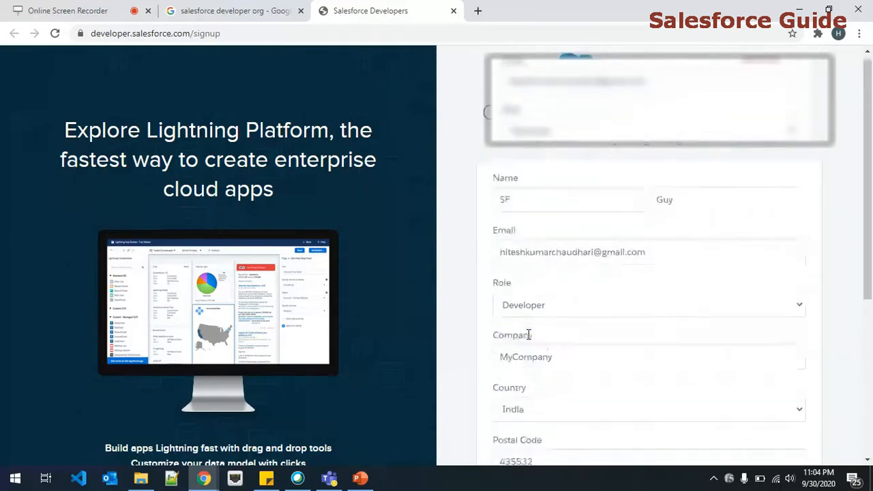
{"action": "scroll", "coordinate": [529, 334], "scroll_direction": "down", "scroll_amount": 4}
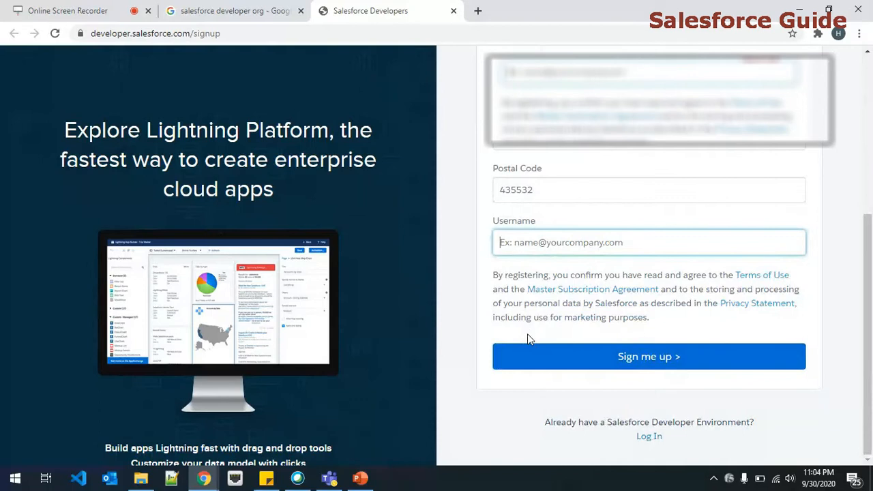
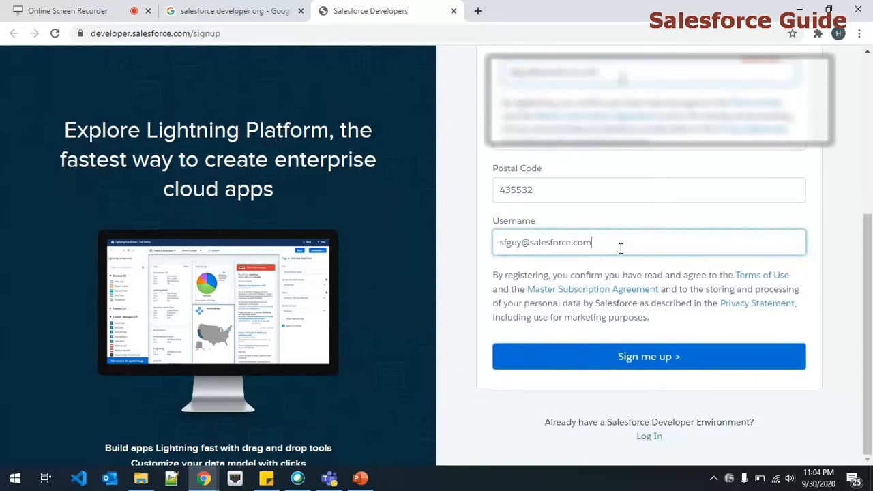
{"action": "key", "text": "ctrl+shift+Left"}
{"action": "key", "text": "ctrl+shift+Left"}
{"action": "key", "text": "ctrl+shift+Left"}
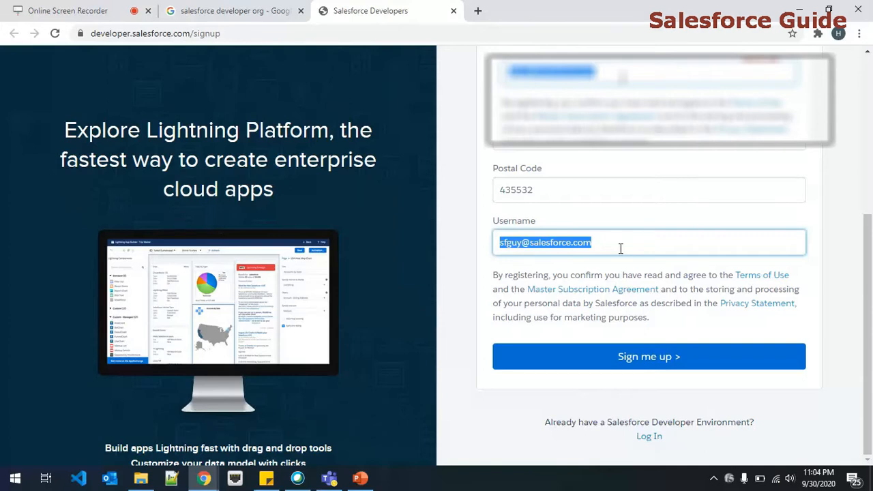
{"action": "left_click", "coordinate": [607, 356]}
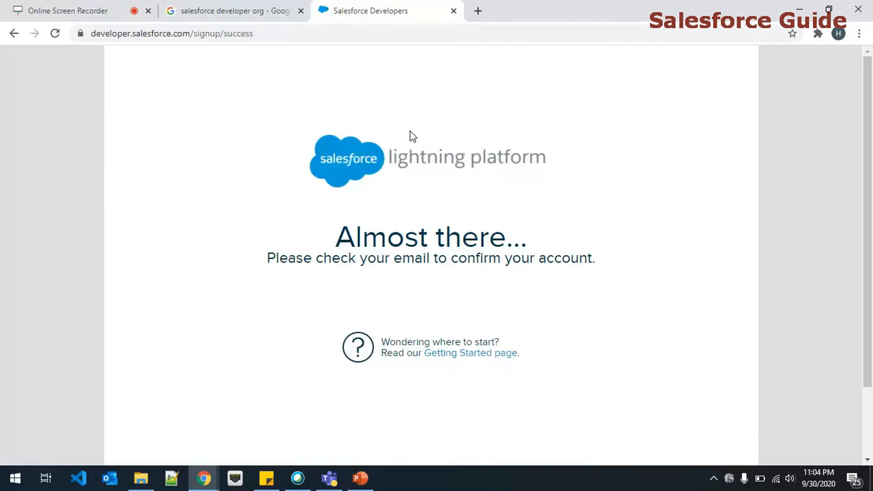
- Load gmail.com in a new tab and open the Salesforce verification email
{"action": "key", "text": "ctrl+t"}
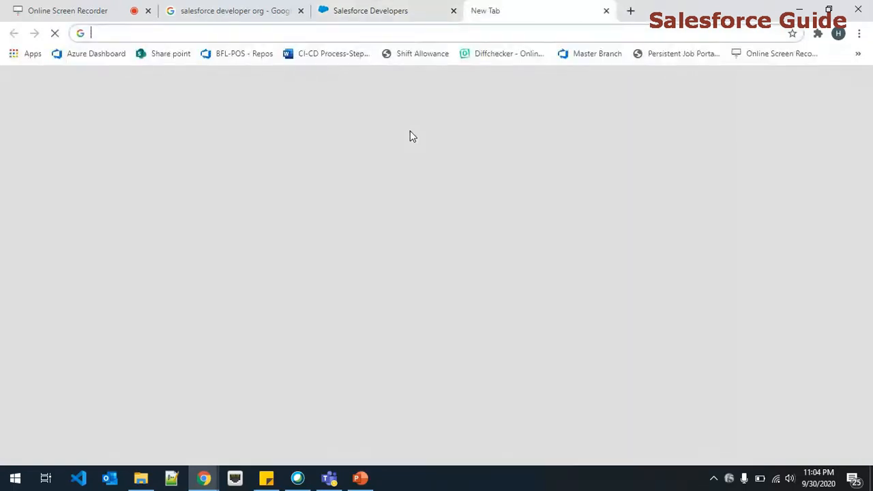
{"action": "type", "text": "gmail.com"}
{"action": "key", "text": "Return"}
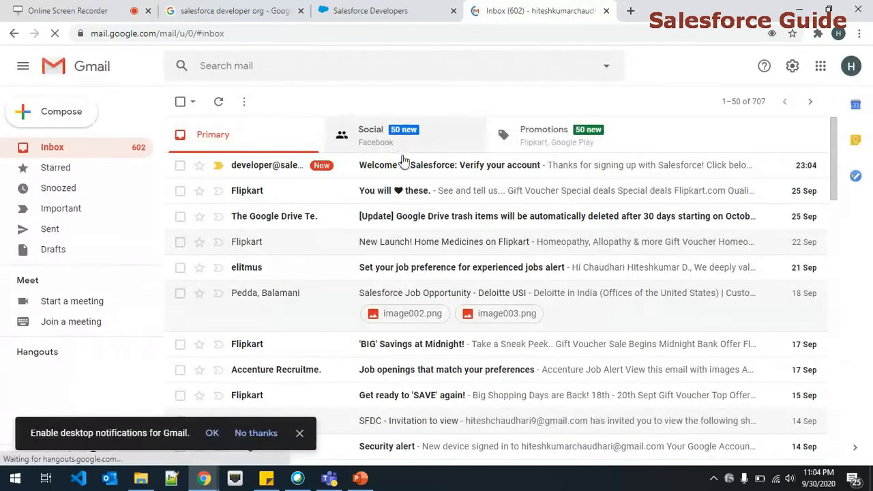
{"action": "left_click", "coordinate": [447, 171]}
{"action": "scroll", "coordinate": [447, 171], "scroll_direction": "down", "scroll_amount": 3}
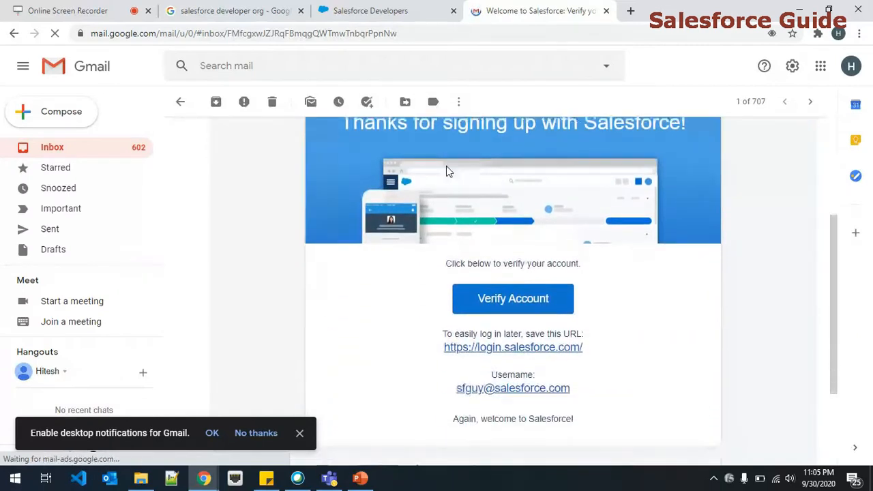
{"action": "left_click", "coordinate": [300, 432]}
{"action": "scroll", "coordinate": [341, 352], "scroll_direction": "up", "scroll_amount": 3}
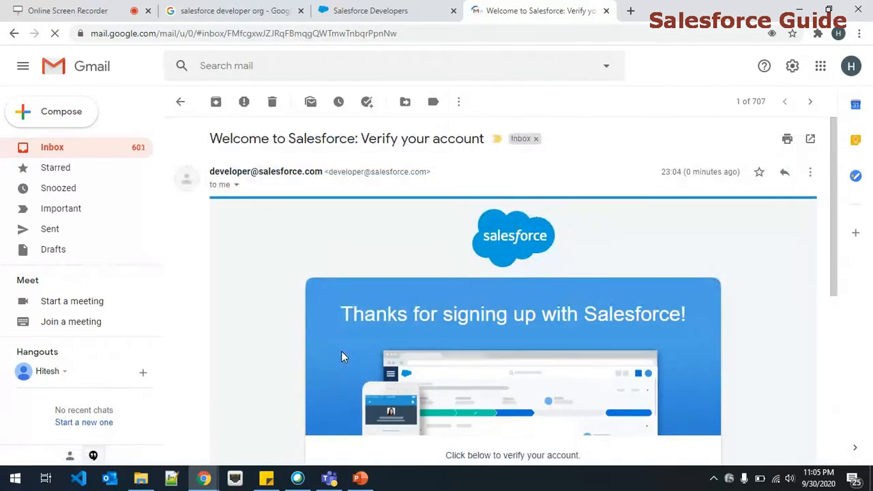
{"action": "scroll", "coordinate": [468, 319], "scroll_direction": "down", "scroll_amount": 2}
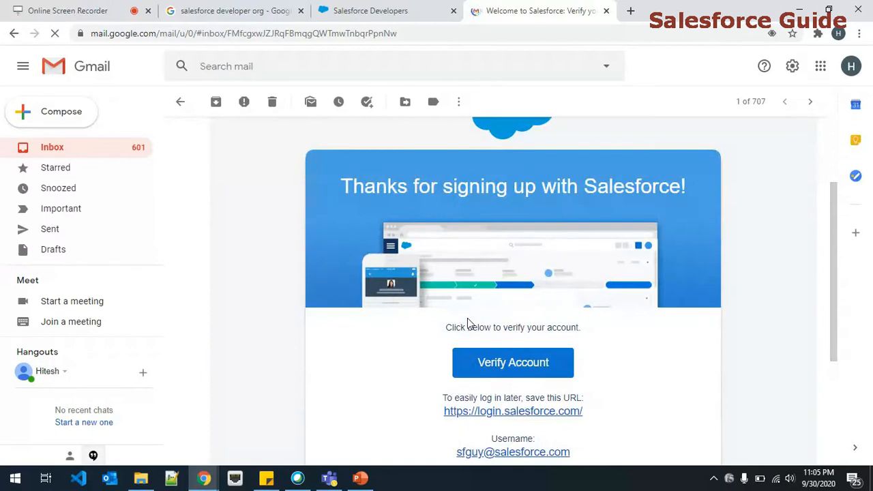
{"action": "scroll", "coordinate": [468, 323], "scroll_direction": "up", "scroll_amount": 2}
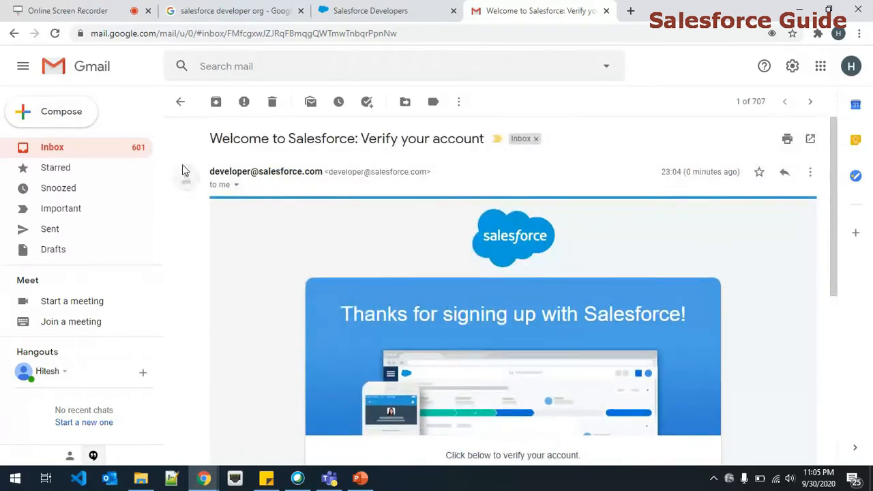
{"action": "left_click", "coordinate": [180, 101]}
{"action": "left_click", "coordinate": [378, 166]}
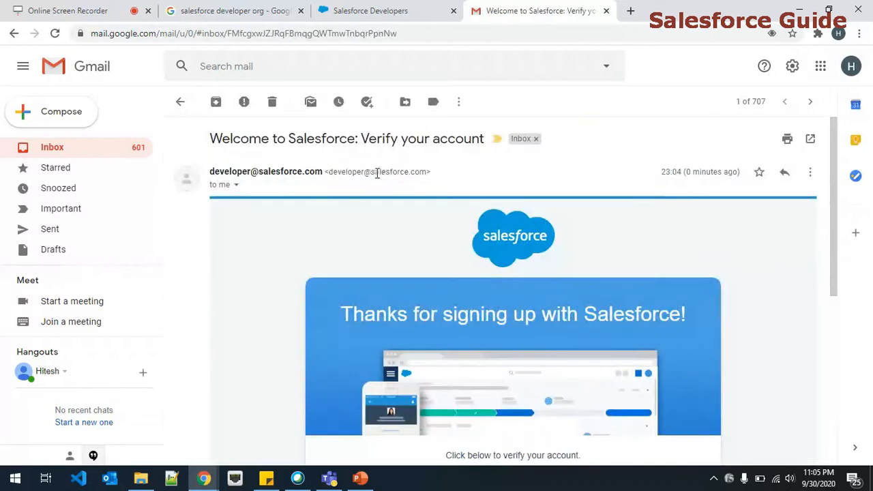
- Review the email's login URL and username, then verify the account
{"action": "left_click_drag", "start_coordinate": [222, 153], "coordinate": [465, 153]}
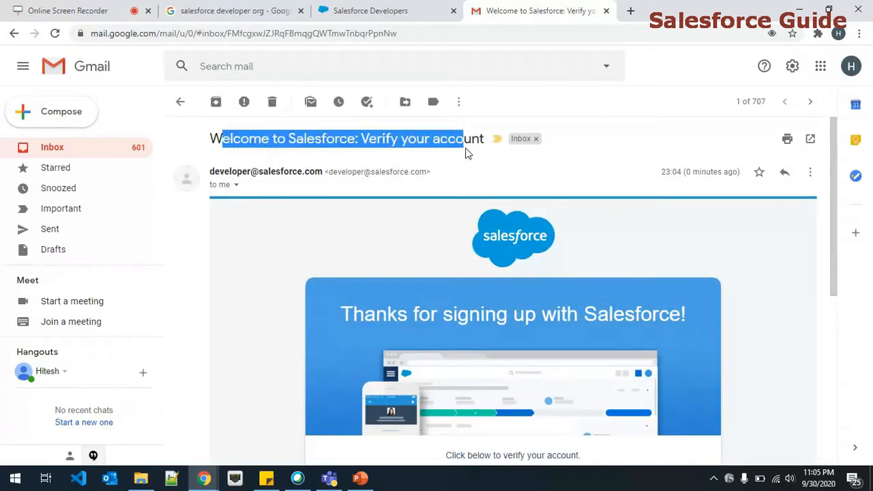
{"action": "scroll", "coordinate": [465, 153], "scroll_direction": "down", "scroll_amount": 2}
{"action": "scroll", "coordinate": [465, 150], "scroll_direction": "up", "scroll_amount": 1}
{"action": "scroll", "coordinate": [465, 152], "scroll_direction": "down", "scroll_amount": 2}
{"action": "scroll", "coordinate": [446, 183], "scroll_direction": "up", "scroll_amount": 1}
{"action": "scroll", "coordinate": [447, 185], "scroll_direction": "down", "scroll_amount": 2}
{"action": "scroll", "coordinate": [447, 184], "scroll_direction": "down", "scroll_amount": 1}
{"action": "left_click_drag", "start_coordinate": [442, 219], "coordinate": [576, 223]}
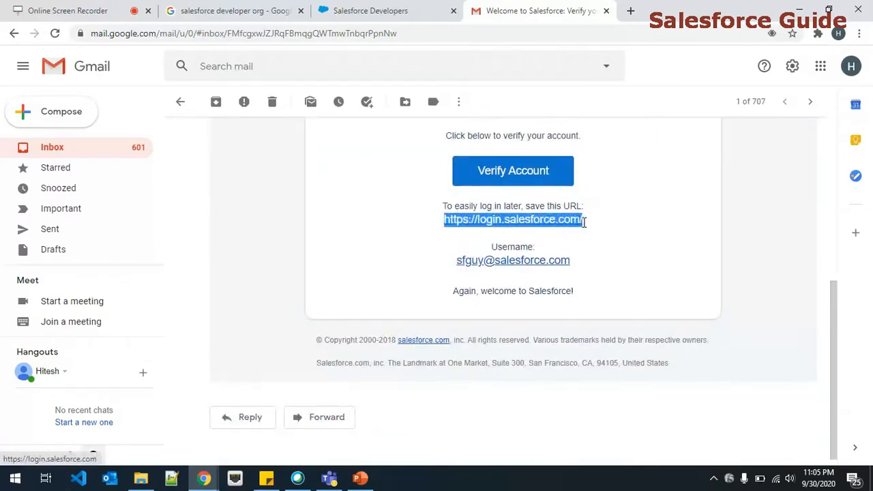
{"action": "left_click_drag", "start_coordinate": [453, 268], "coordinate": [592, 279]}
{"action": "scroll", "coordinate": [607, 285], "scroll_direction": "up", "scroll_amount": 1}
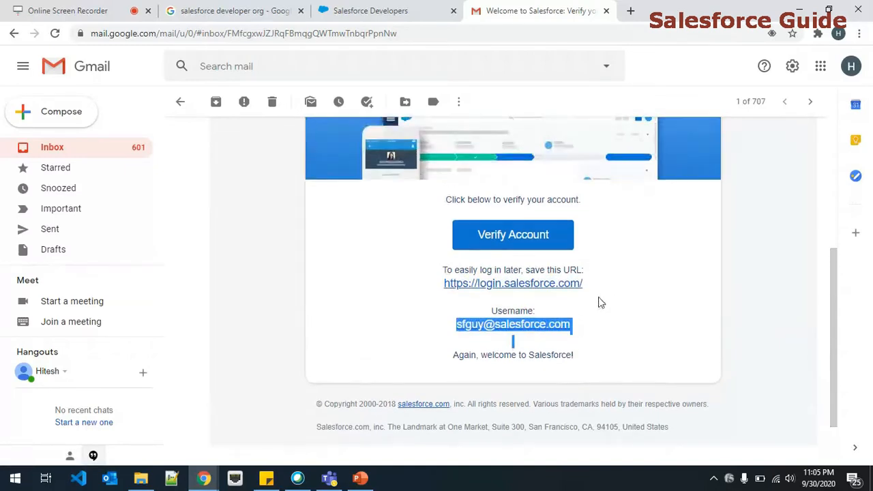
{"action": "scroll", "coordinate": [606, 354], "scroll_direction": "up", "scroll_amount": 1}
{"action": "left_click", "coordinate": [512, 300]}
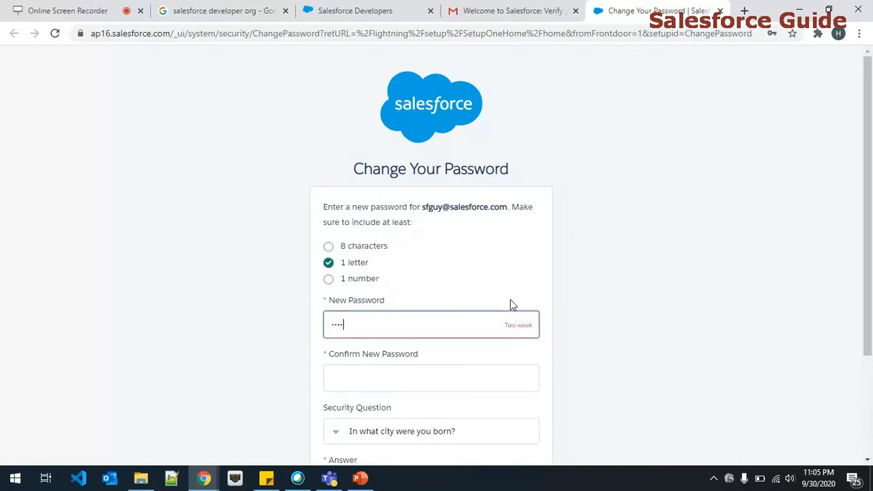
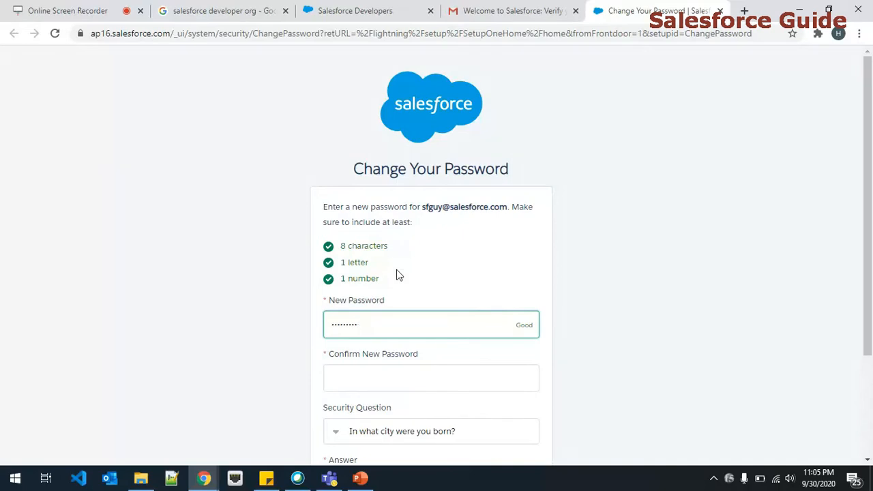
- Enter and confirm a new password, answer the birth-city security question, and save
{"action": "scroll", "coordinate": [396, 273], "scroll_direction": "down", "scroll_amount": 2}
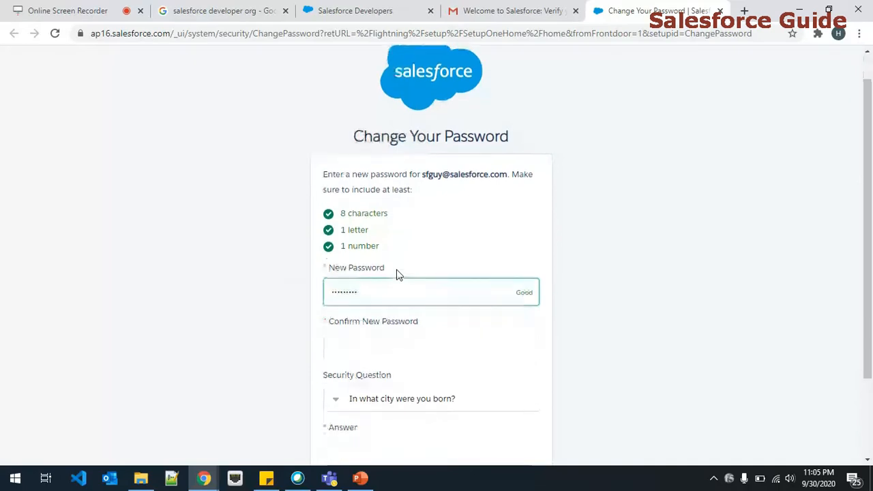
{"action": "left_click", "coordinate": [398, 259]}
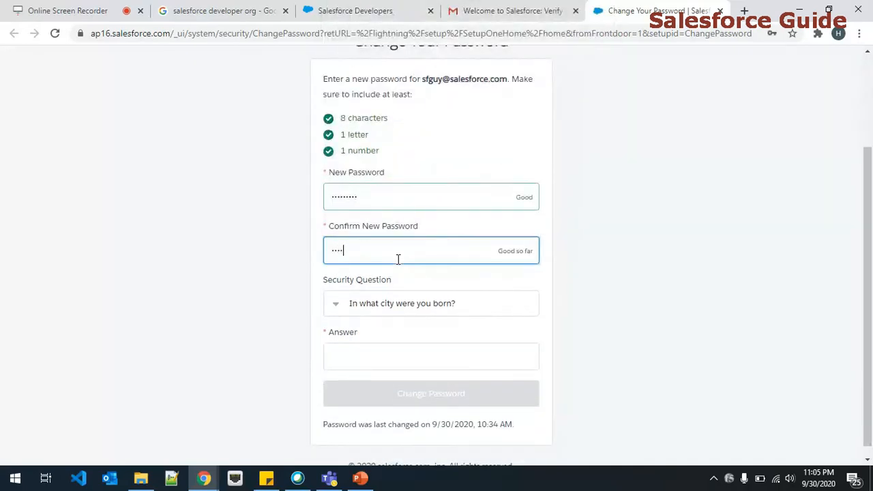
{"action": "scroll", "coordinate": [681, 266], "scroll_direction": "down", "scroll_amount": 1}
{"action": "left_click", "coordinate": [474, 352]}
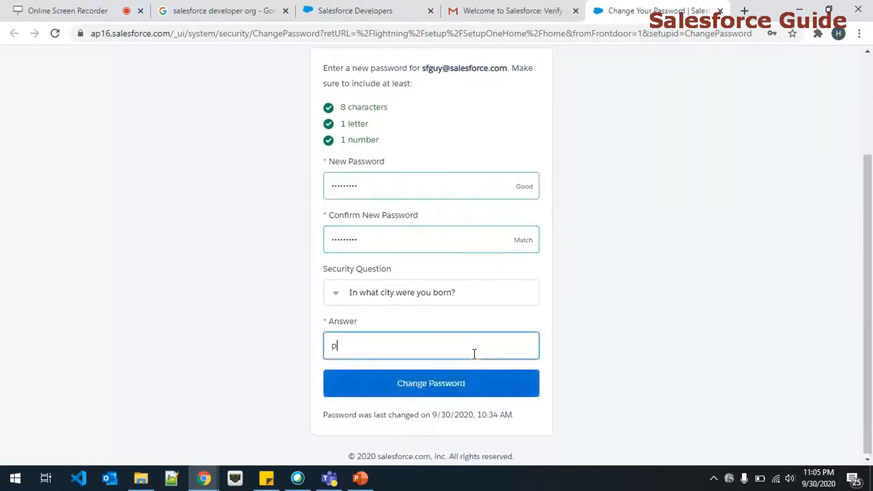
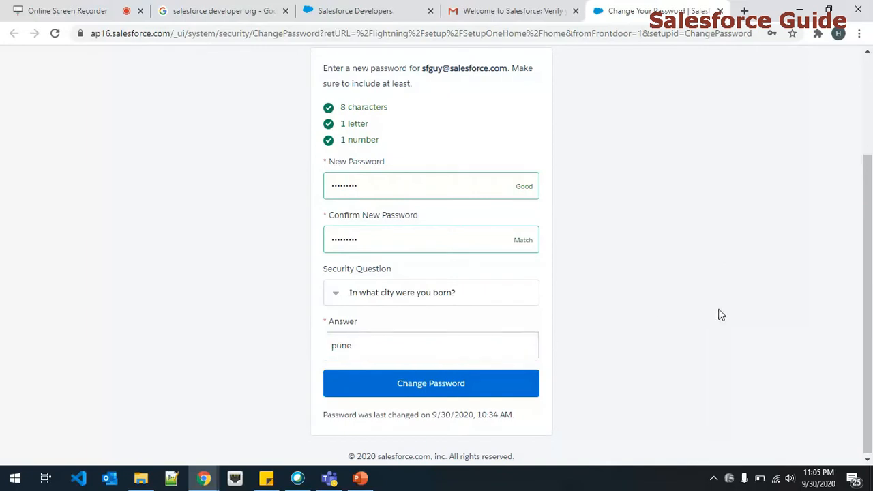
{"action": "left_click", "coordinate": [496, 391]}
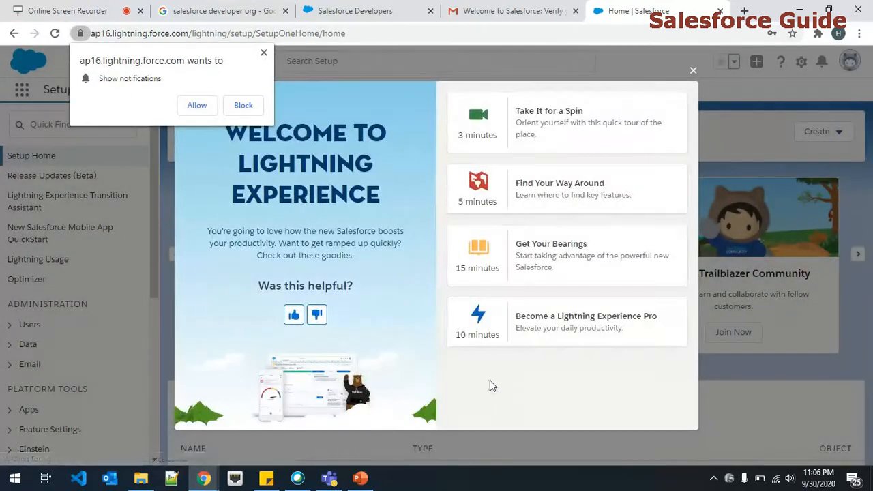
- Dismiss the notifications prompt and Welcome popup, then switch via the avatar menu to Salesforce Classic
{"action": "left_click", "coordinate": [263, 53]}
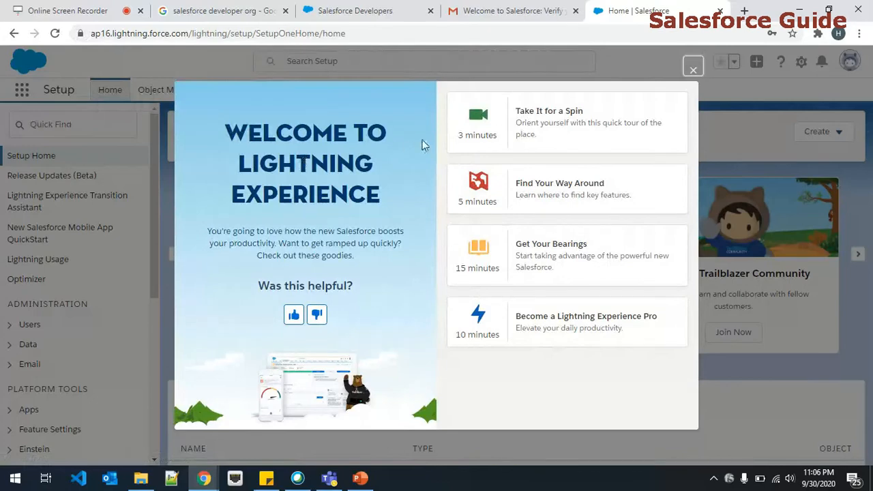
{"action": "left_click", "coordinate": [692, 69]}
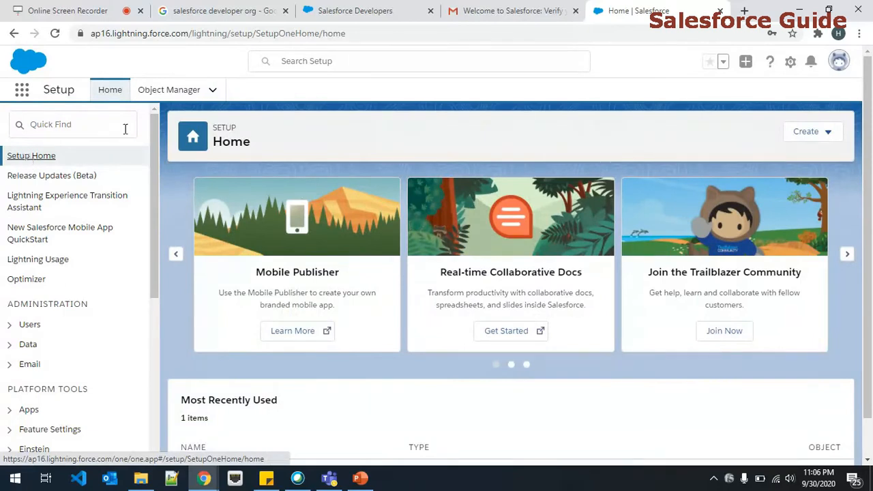
{"action": "left_click", "coordinate": [838, 61]}
{"action": "left_click", "coordinate": [718, 247]}
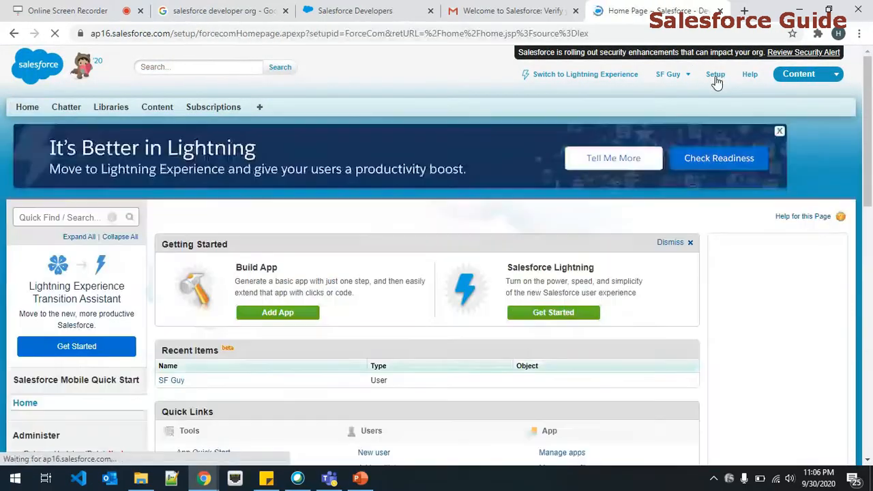
- Switch to the Sales app in Salesforce Classic, then go to Setup
{"action": "scroll", "coordinate": [849, 78], "scroll_direction": "down", "scroll_amount": 1}
{"action": "scroll", "coordinate": [819, 102], "scroll_direction": "up", "scroll_amount": 1}
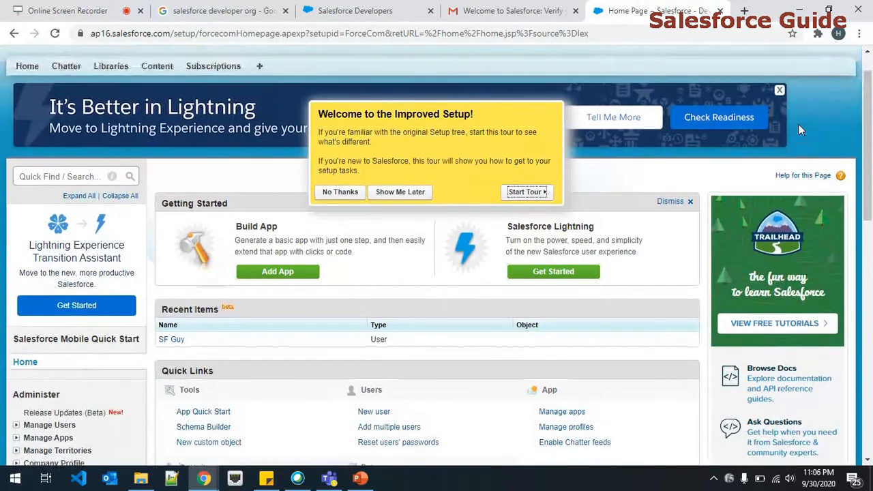
{"action": "left_click", "coordinate": [806, 87]}
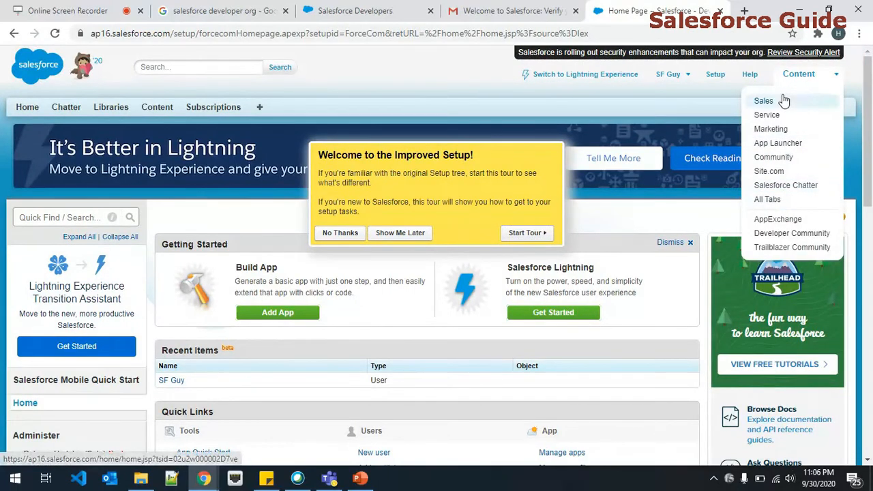
{"action": "left_click", "coordinate": [782, 99]}
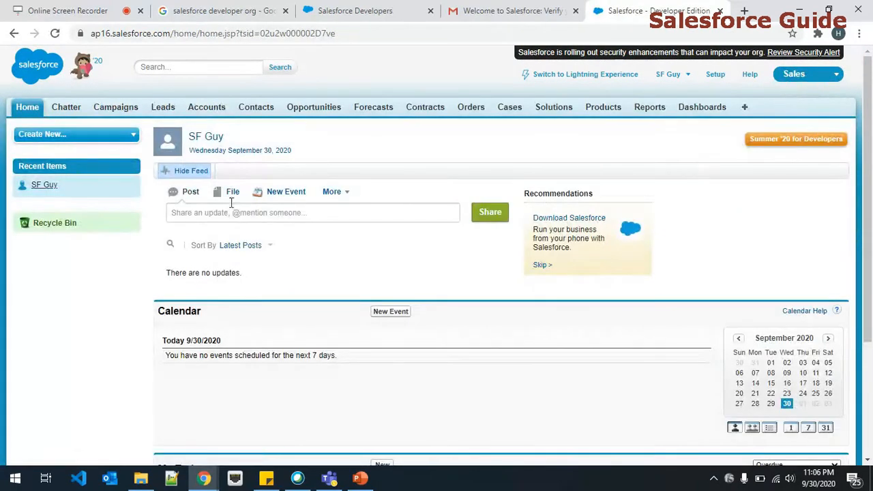
{"action": "left_click", "coordinate": [221, 68]}
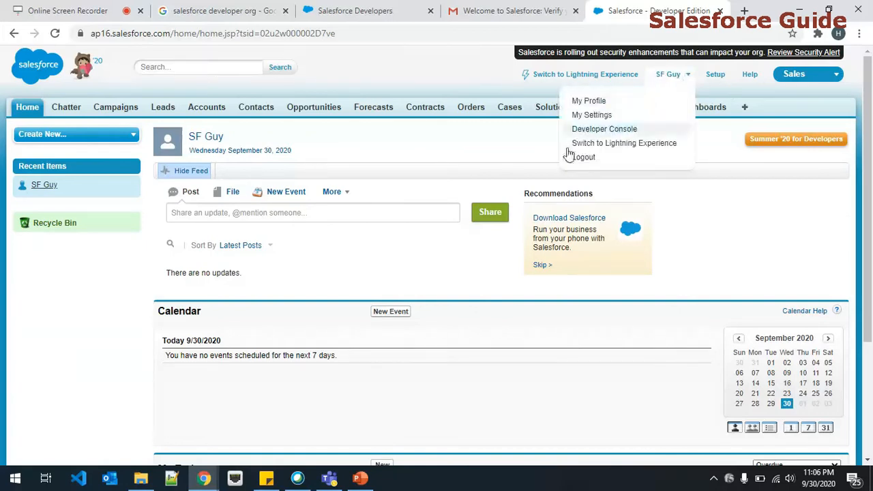
{"action": "left_click", "coordinate": [715, 77]}
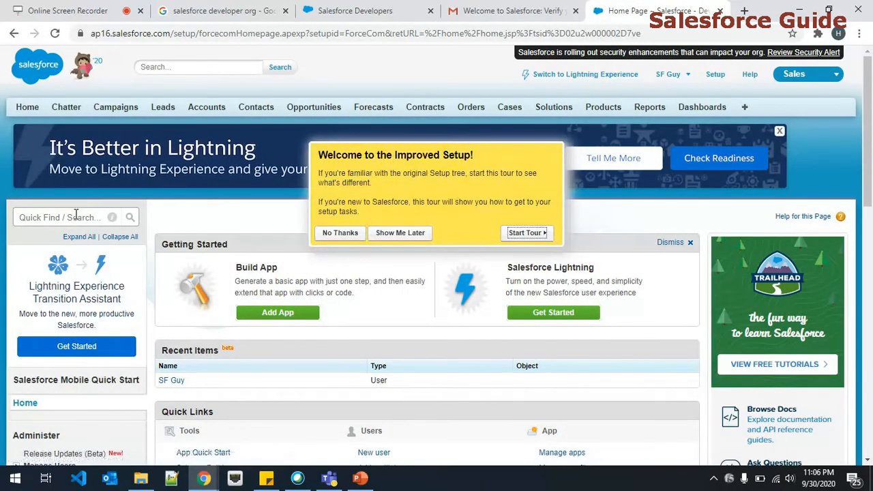
- Filter Quick Find by 'user', open the Users list, and edit the administrator's user record
{"action": "left_click", "coordinate": [75, 217]}
{"action": "type", "text": "user"}
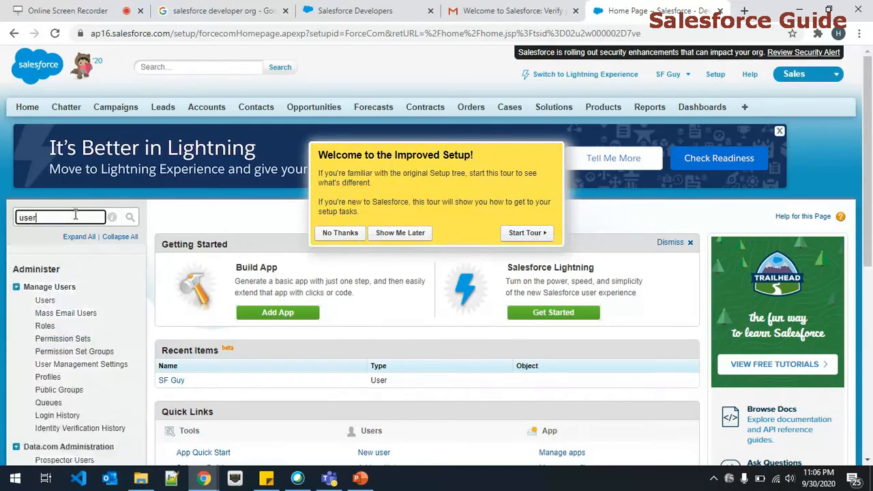
{"action": "left_click", "coordinate": [44, 301]}
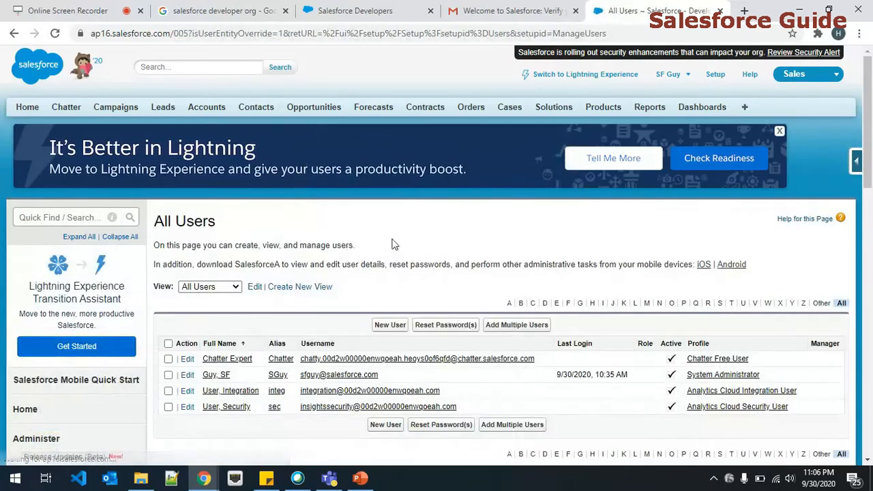
{"action": "scroll", "coordinate": [429, 259], "scroll_direction": "down", "scroll_amount": 1}
{"action": "scroll", "coordinate": [428, 259], "scroll_direction": "down", "scroll_amount": 1}
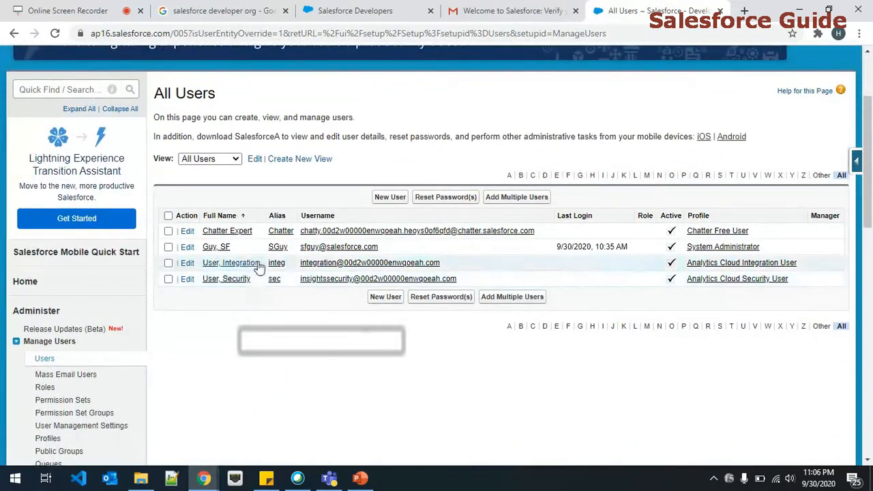
{"action": "left_click", "coordinate": [330, 249]}
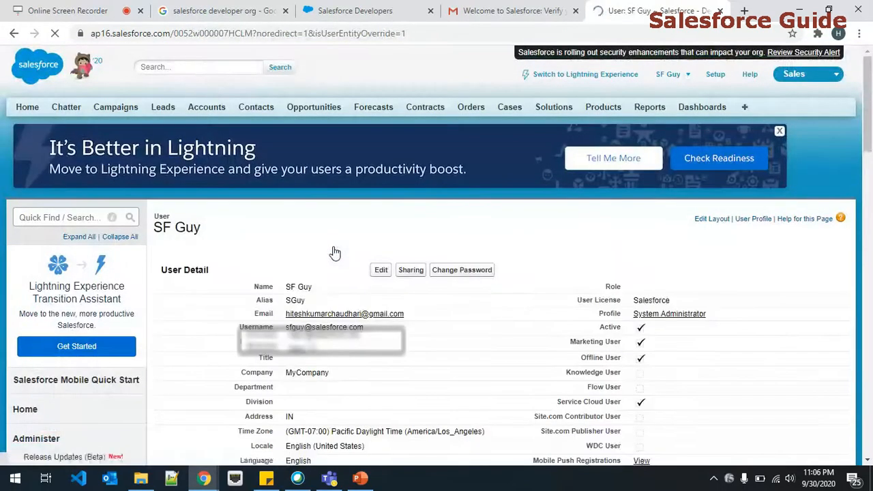
{"action": "scroll", "coordinate": [354, 306], "scroll_direction": "down", "scroll_amount": 1}
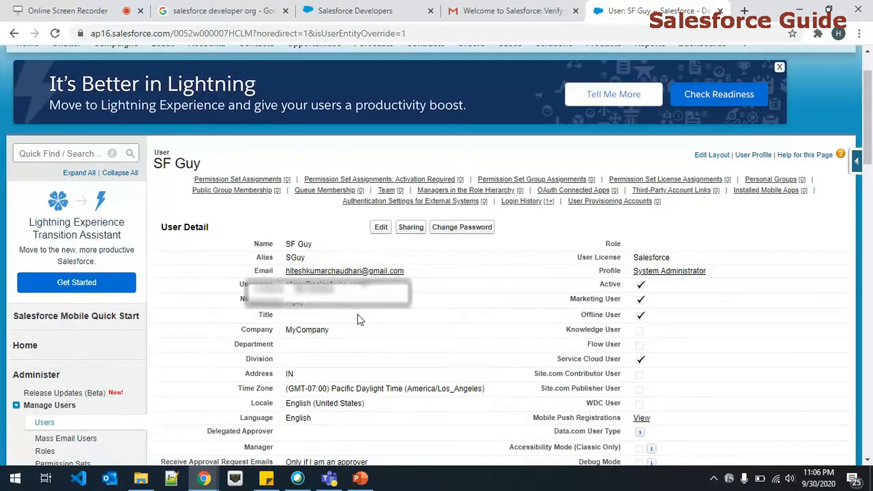
{"action": "scroll", "coordinate": [354, 311], "scroll_direction": "down", "scroll_amount": 1}
{"action": "left_click_drag", "start_coordinate": [261, 220], "coordinate": [364, 220]}
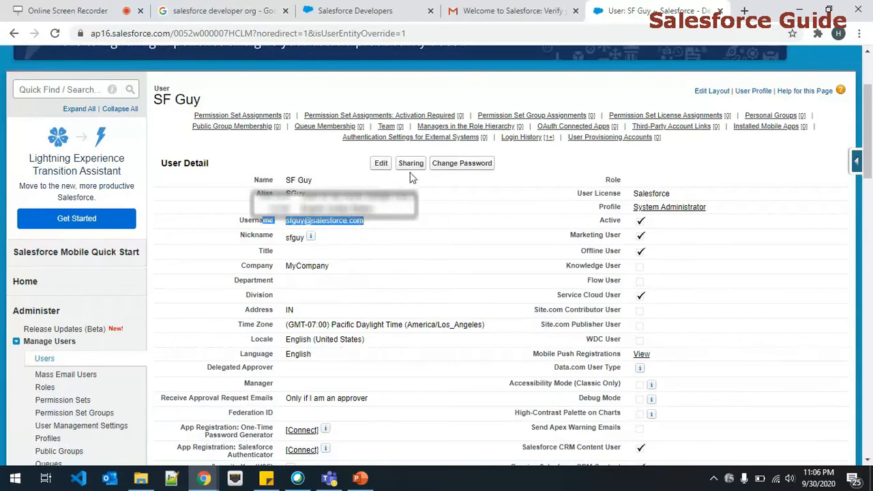
{"action": "left_click", "coordinate": [380, 163]}
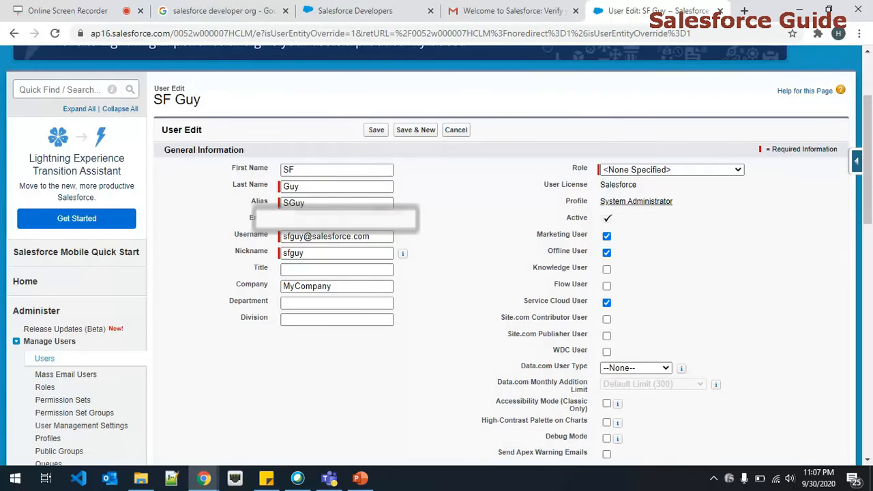
- Scroll past the mailing address fields of the User Edit form and save the administrator record
{"action": "scroll", "coordinate": [415, 214], "scroll_direction": "down", "scroll_amount": 10}
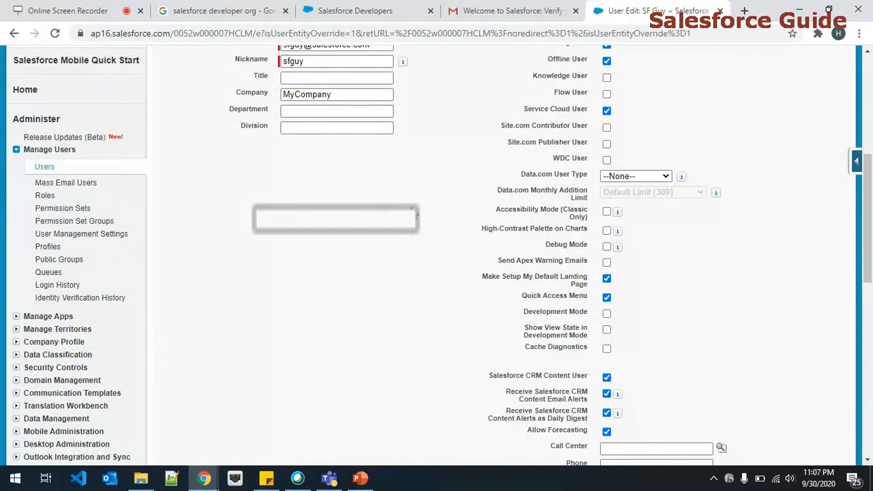
{"action": "scroll", "coordinate": [414, 214], "scroll_direction": "down", "scroll_amount": 1}
{"action": "left_click", "coordinate": [327, 156]}
{"action": "left_click", "coordinate": [608, 208]}
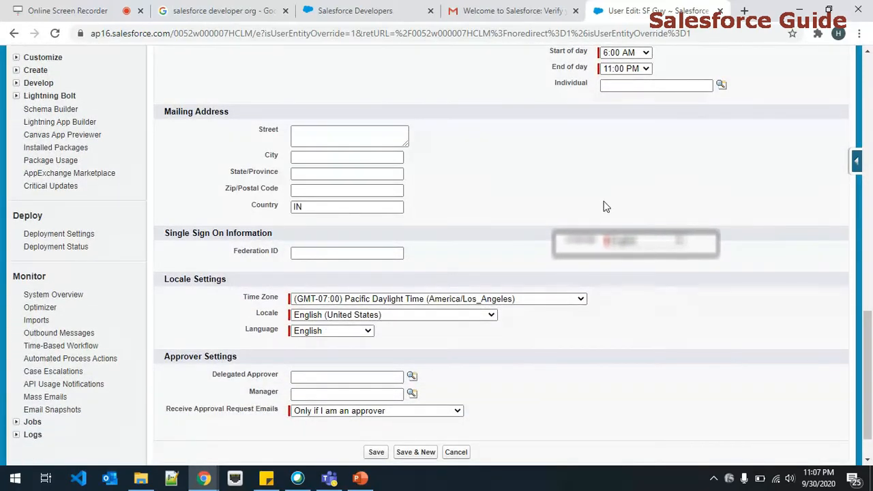
{"action": "scroll", "coordinate": [604, 205], "scroll_direction": "down", "scroll_amount": 1}
{"action": "left_click", "coordinate": [379, 402]}
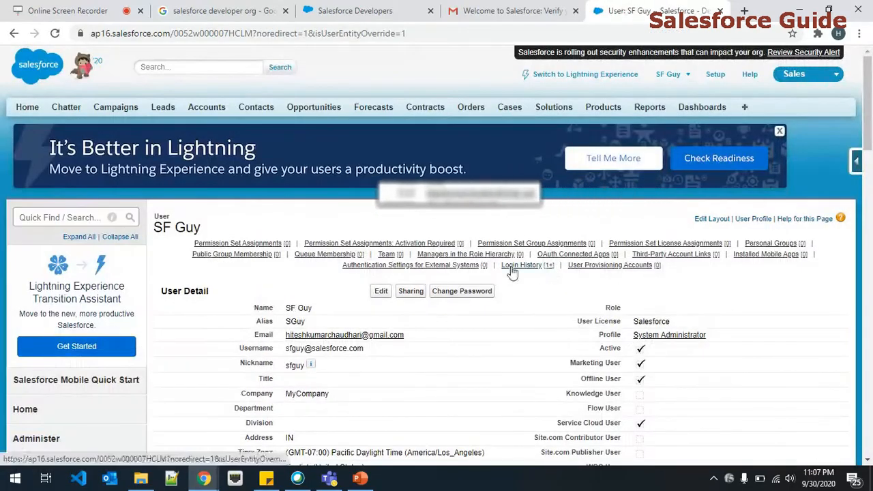
- Filter Setup by 'user', open the All Users list and start a New User
{"action": "left_click", "coordinate": [75, 218]}
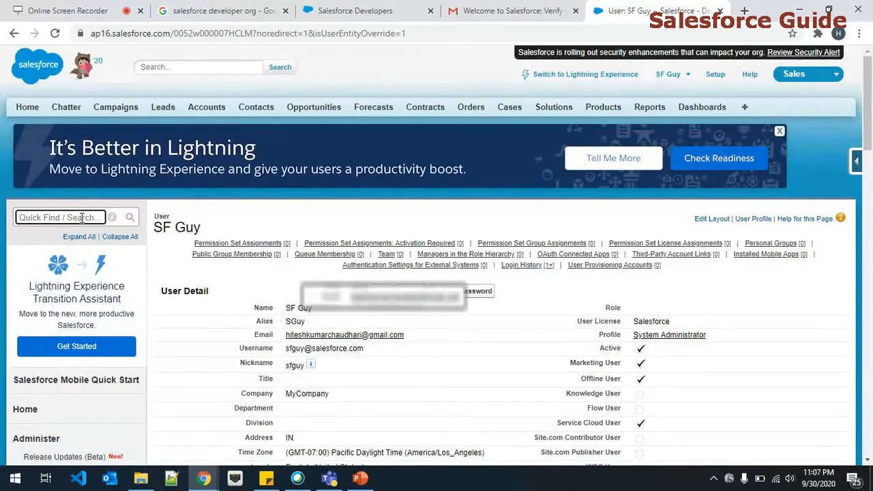
{"action": "type", "text": "user"}
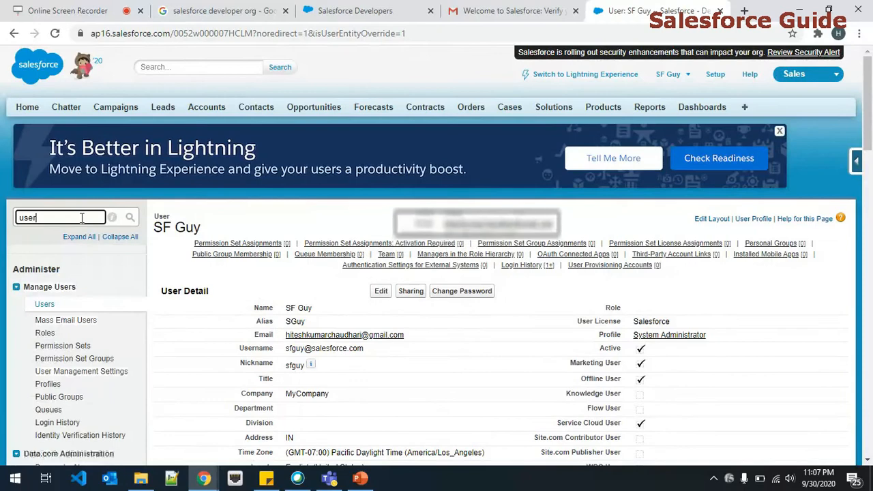
{"action": "left_click", "coordinate": [44, 304]}
{"action": "scroll", "coordinate": [315, 315], "scroll_direction": "down", "scroll_amount": 1}
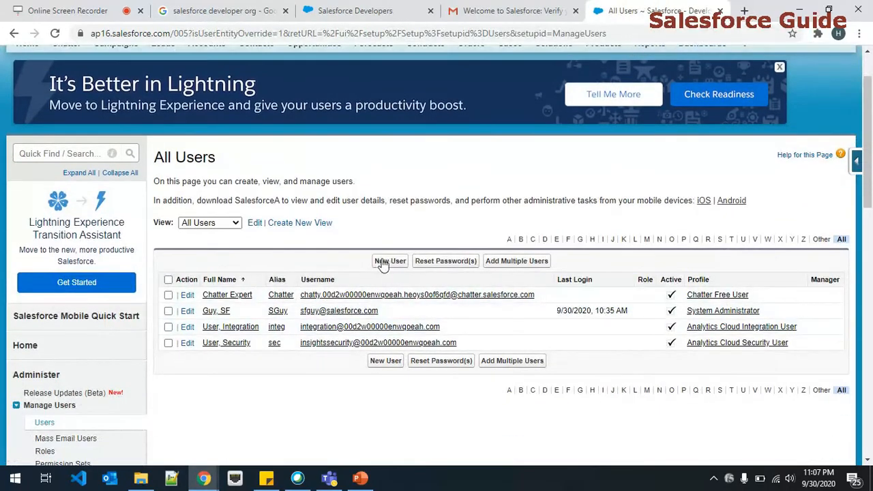
{"action": "left_click", "coordinate": [385, 262]}
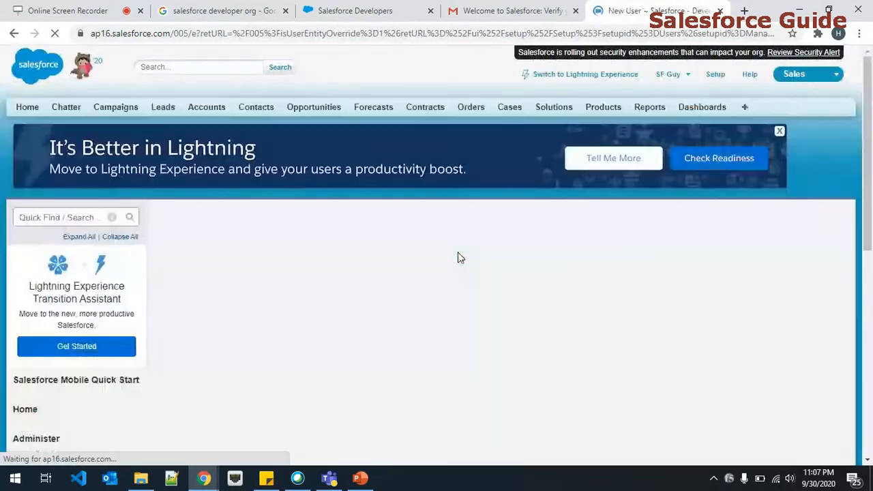
- Review the Role, User License and Profile choices without changing them, then cancel the form
{"action": "scroll", "coordinate": [458, 252], "scroll_direction": "up", "scroll_amount": 2}
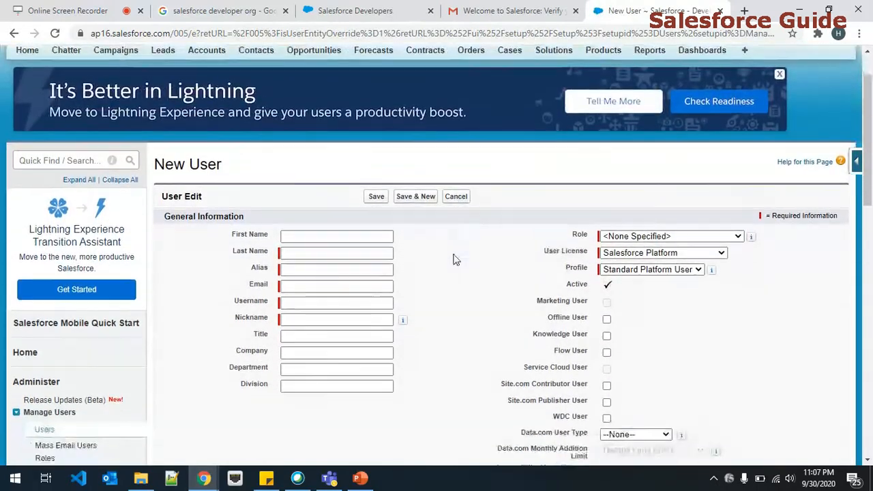
{"action": "scroll", "coordinate": [454, 253], "scroll_direction": "down", "scroll_amount": 2}
{"action": "left_click", "coordinate": [312, 165]}
{"action": "left_click", "coordinate": [529, 186]}
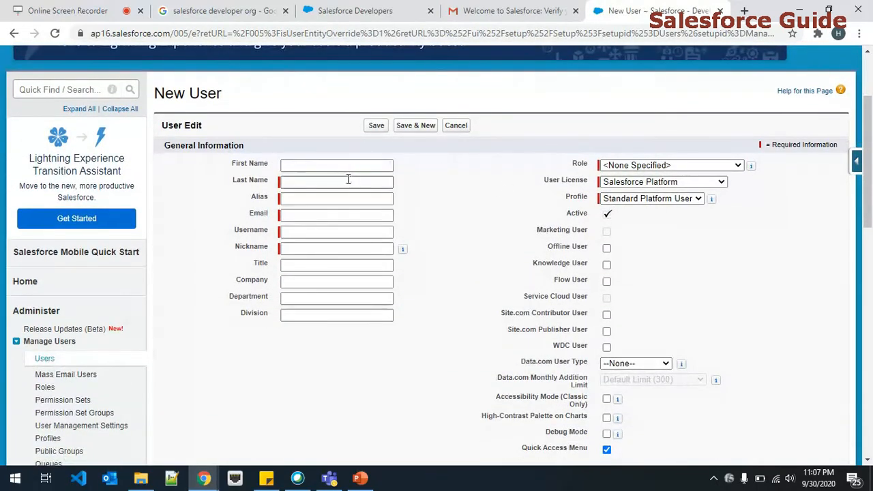
{"action": "left_click", "coordinate": [681, 165]}
{"action": "left_click", "coordinate": [669, 167]}
{"action": "left_click", "coordinate": [651, 185]}
{"action": "left_click", "coordinate": [651, 185]}
{"action": "left_click", "coordinate": [652, 198]}
{"action": "left_click", "coordinate": [653, 198]}
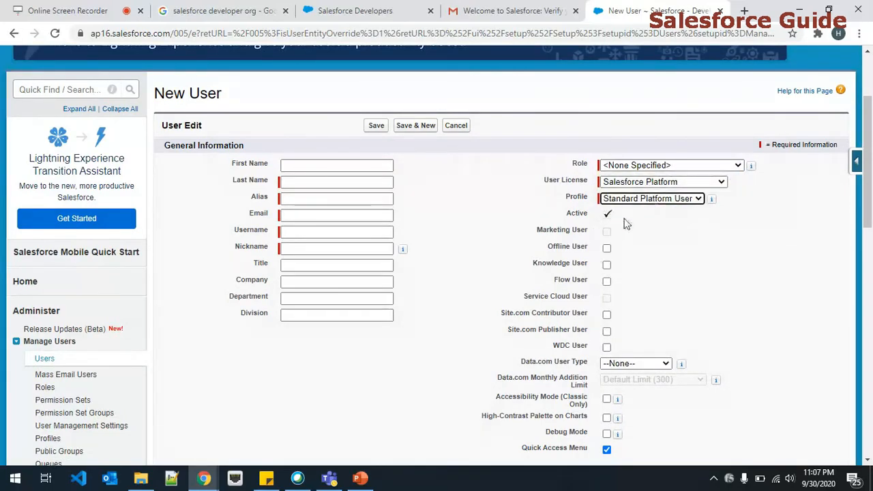
{"action": "scroll", "coordinate": [565, 229], "scroll_direction": "down", "scroll_amount": 8}
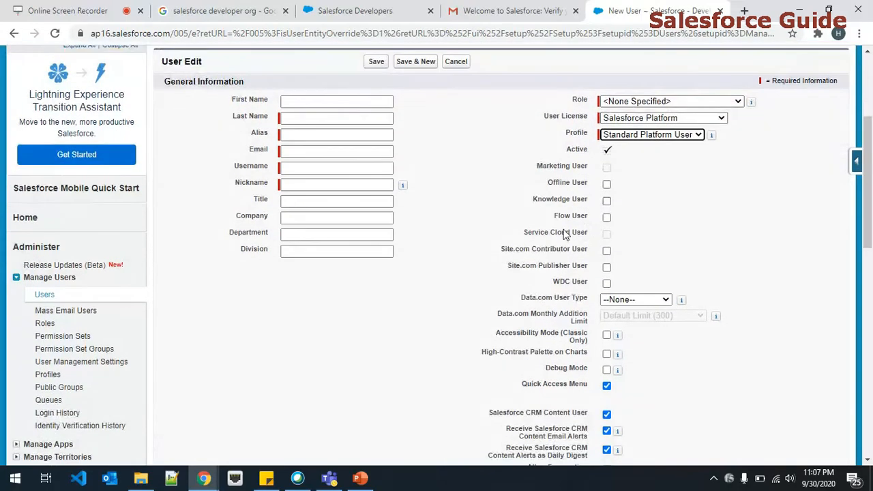
{"action": "scroll", "coordinate": [455, 255], "scroll_direction": "up", "scroll_amount": 6}
{"action": "scroll", "coordinate": [454, 255], "scroll_direction": "up", "scroll_amount": 5}
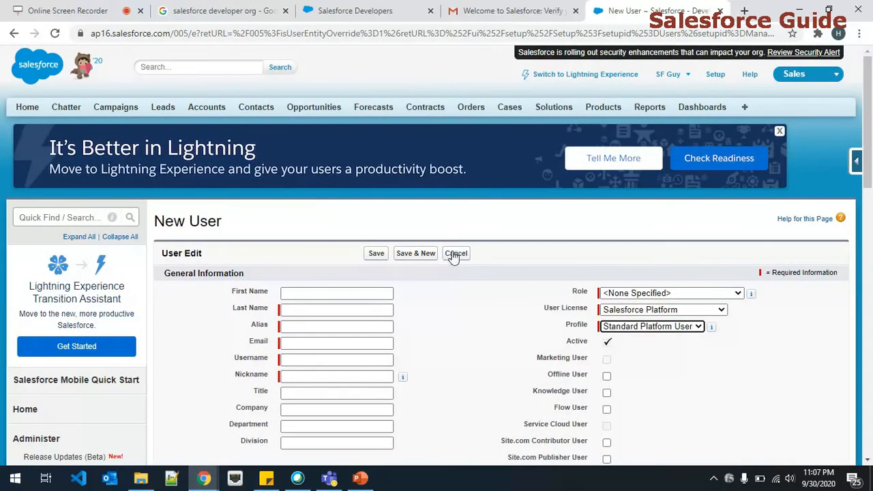
{"action": "left_click", "coordinate": [453, 254]}
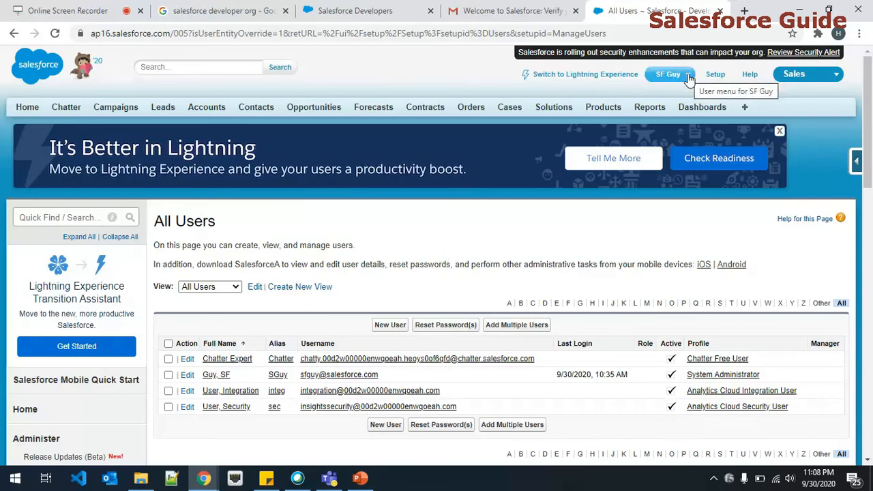
- Switch over to the screen recorder's browser tab
{"action": "left_click", "coordinate": [106, 5]}
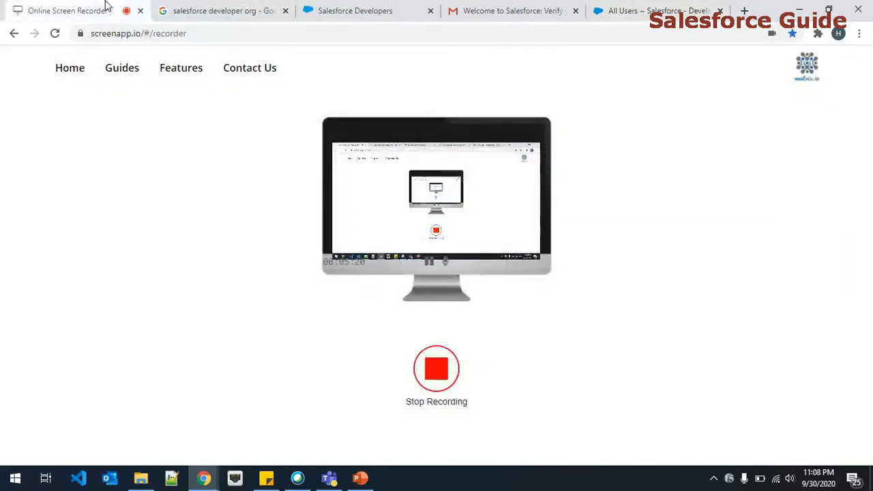